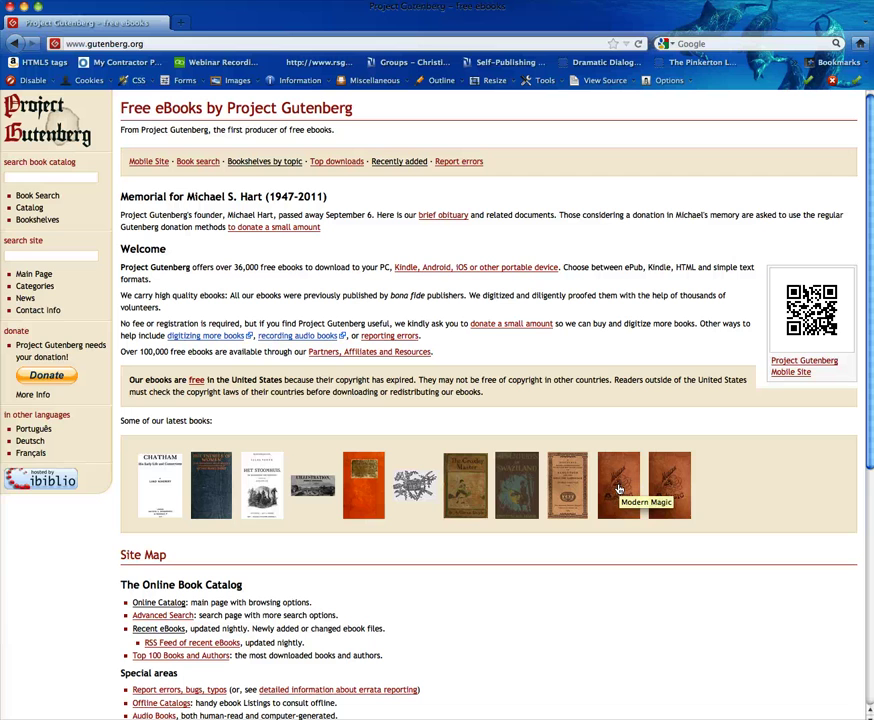
- Open the Modern Magic book page and download its EPUB (with images) edition, pg38448-images.epub
left_click(620, 488)
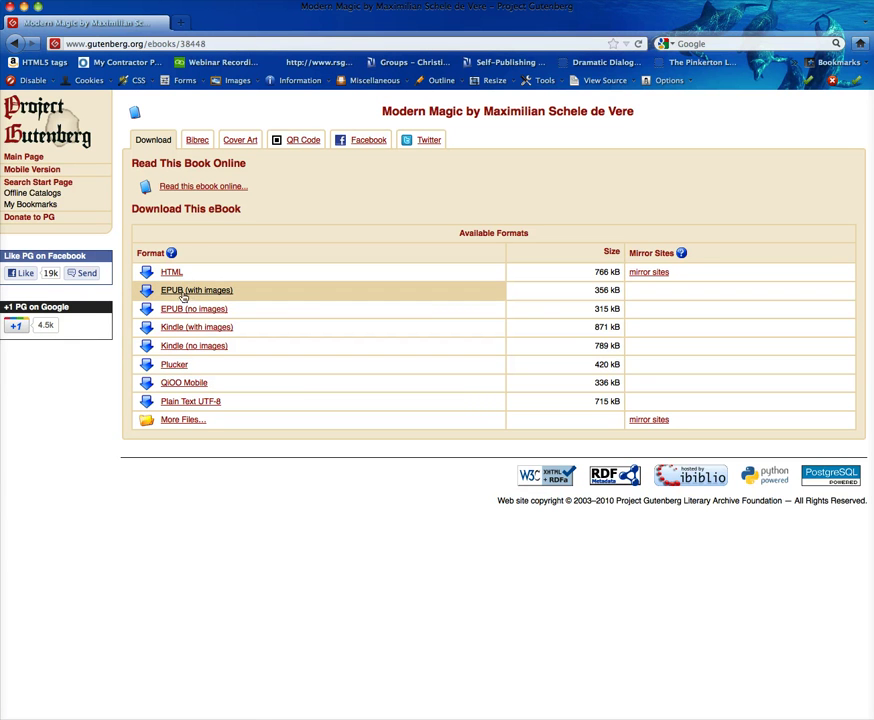
left_click(352, 298)
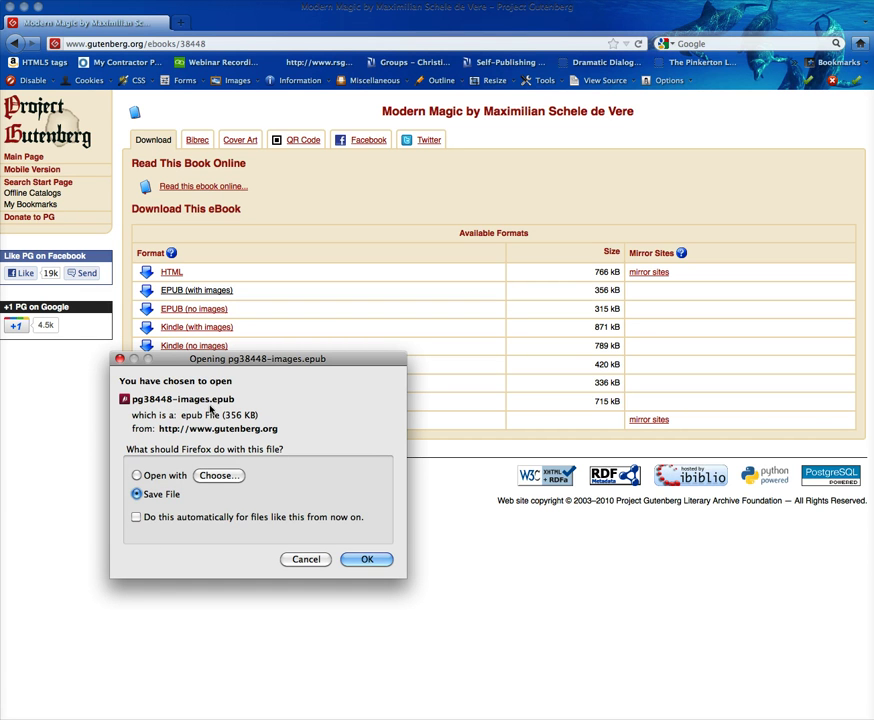
- Save pg38448-images.epub into the My Master Book File folder
left_click(370, 561)
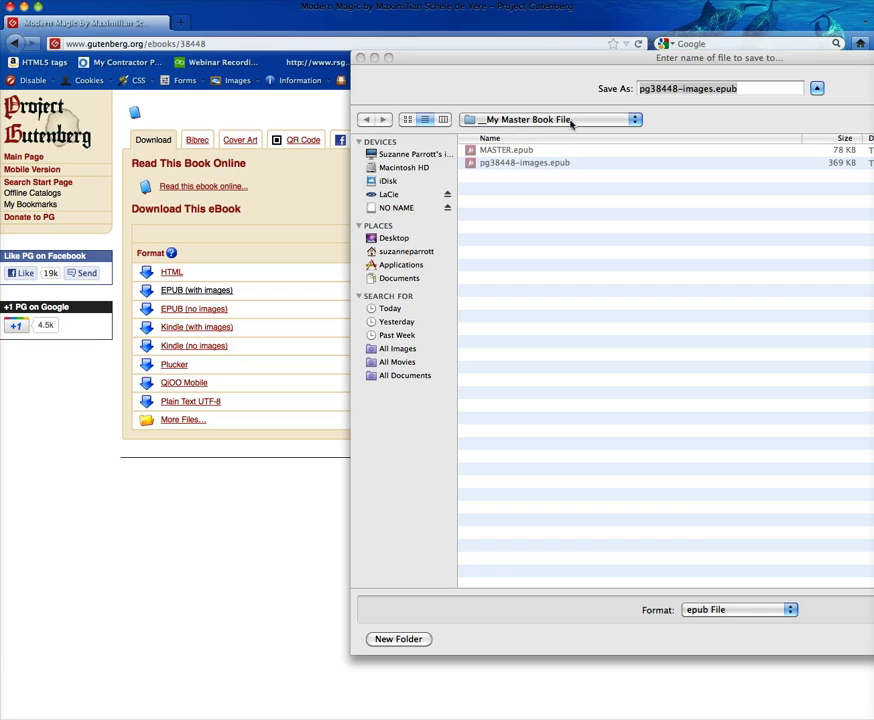
key("Return")
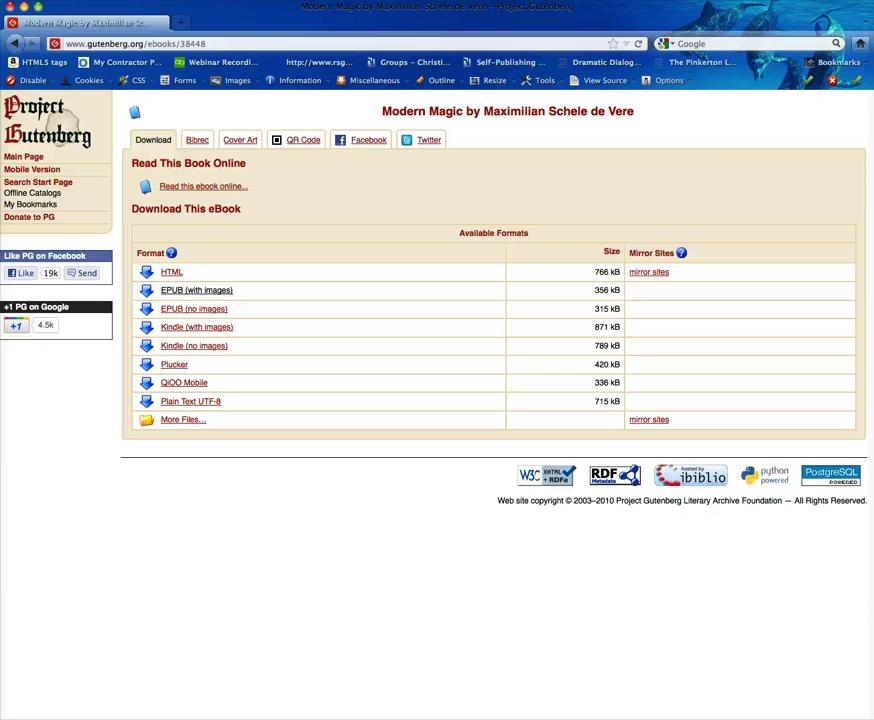
- Bring the LaCie Finder window forward and open the My Master Book File folder
left_click_drag(870, 55, 828, 134)
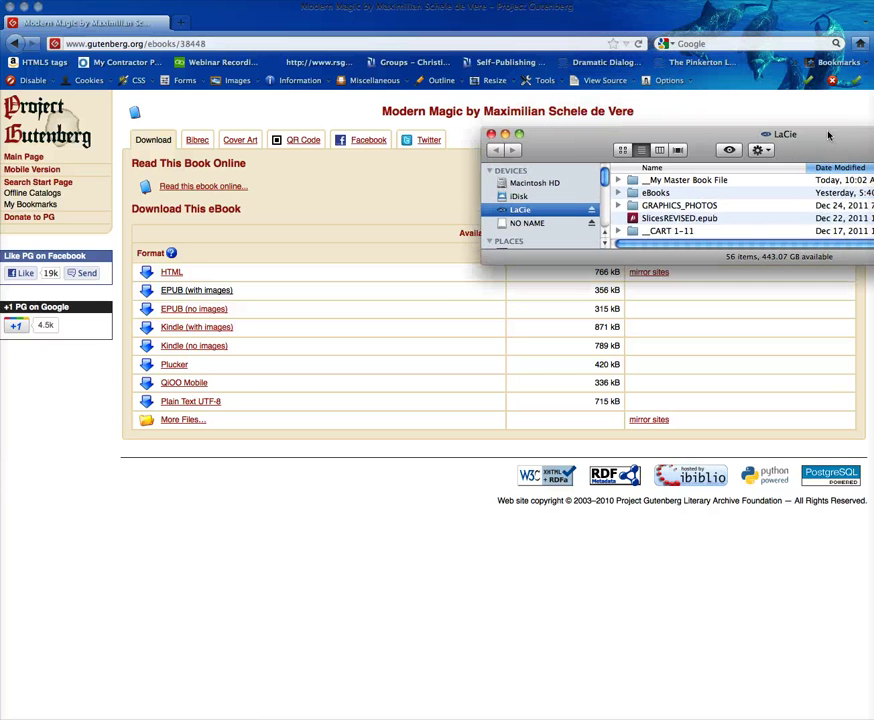
double_click(658, 181)
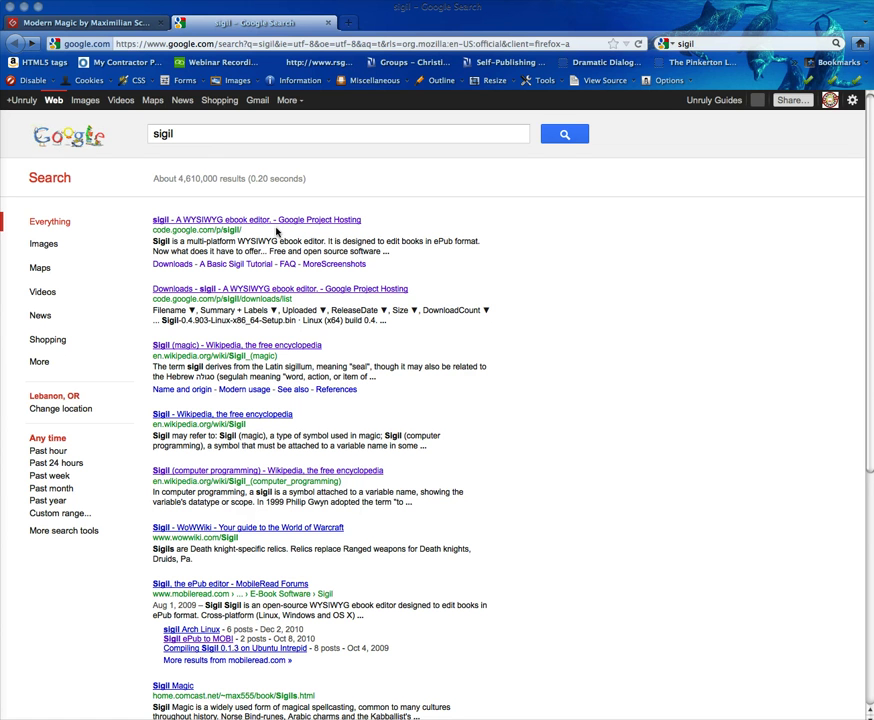
- Open the Sigil project on Google Code and list all its downloads
left_click(330, 222)
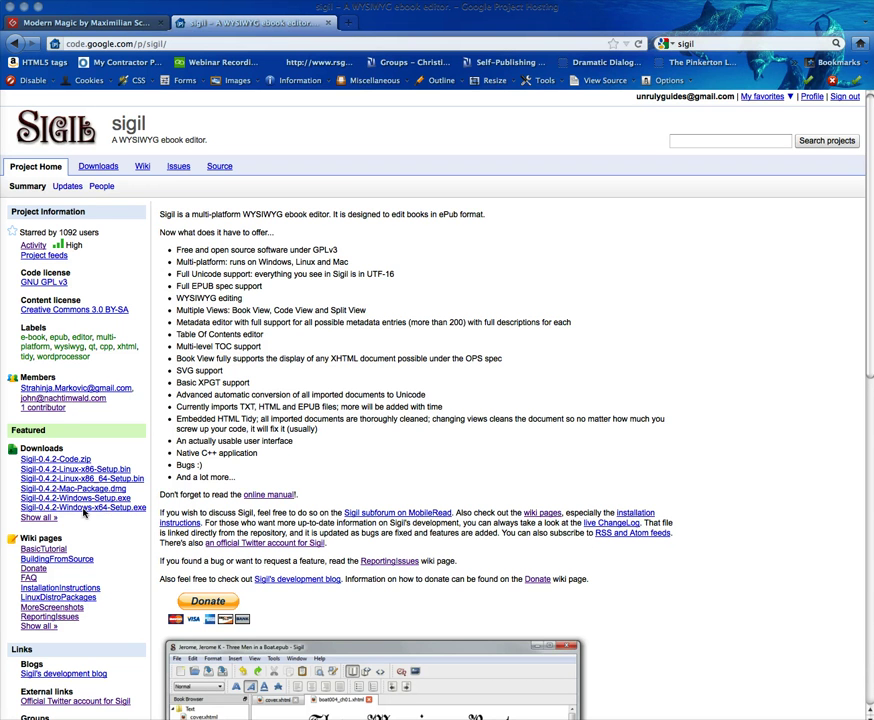
left_click(40, 517)
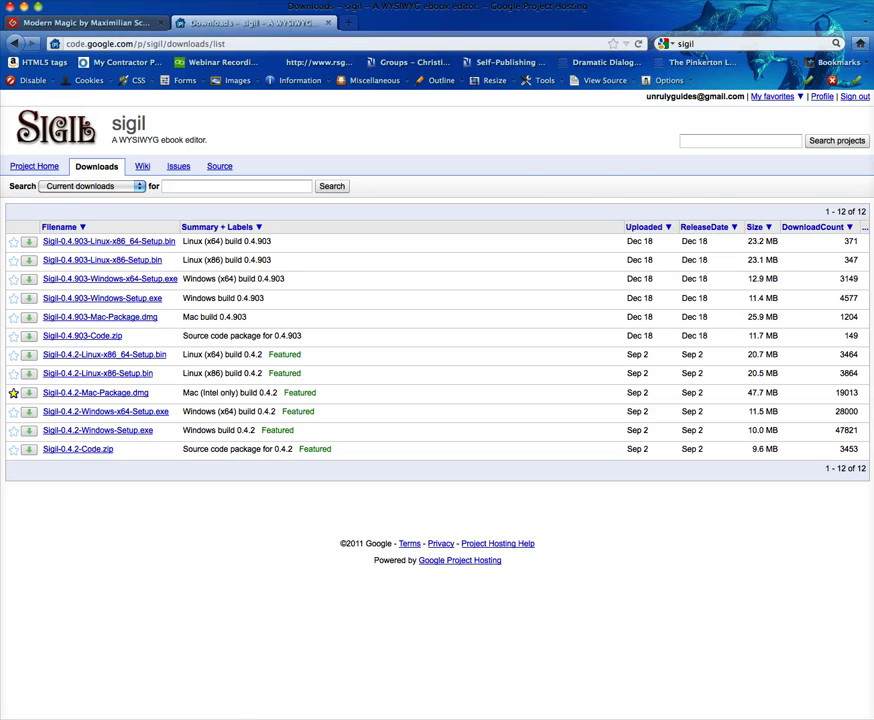
- Open pg38448-images.epub from the My Master Book File folder with Sigil
key("super+Tab")
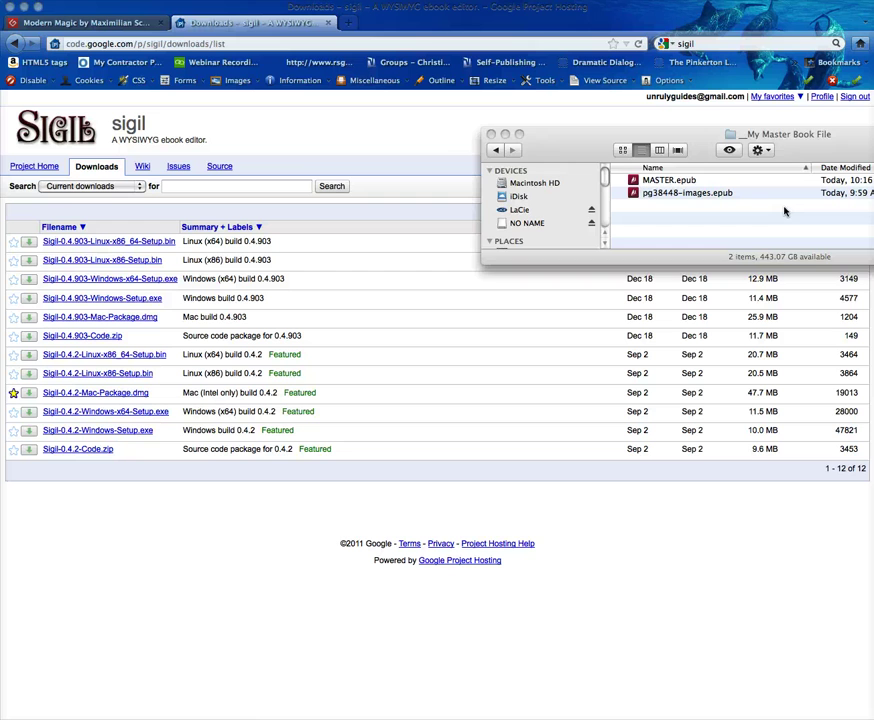
left_click(784, 211)
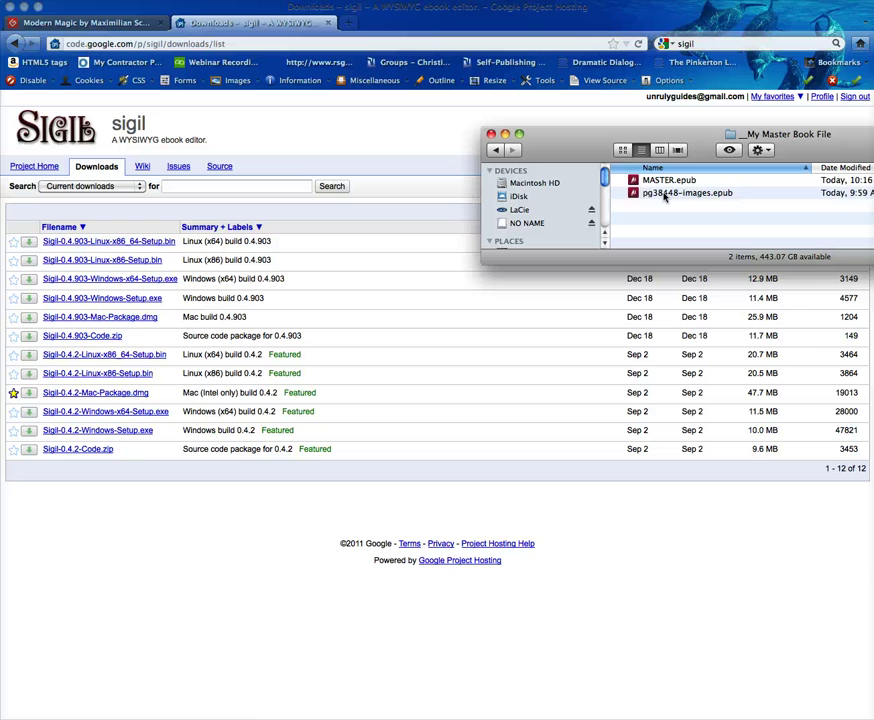
left_click(664, 197)
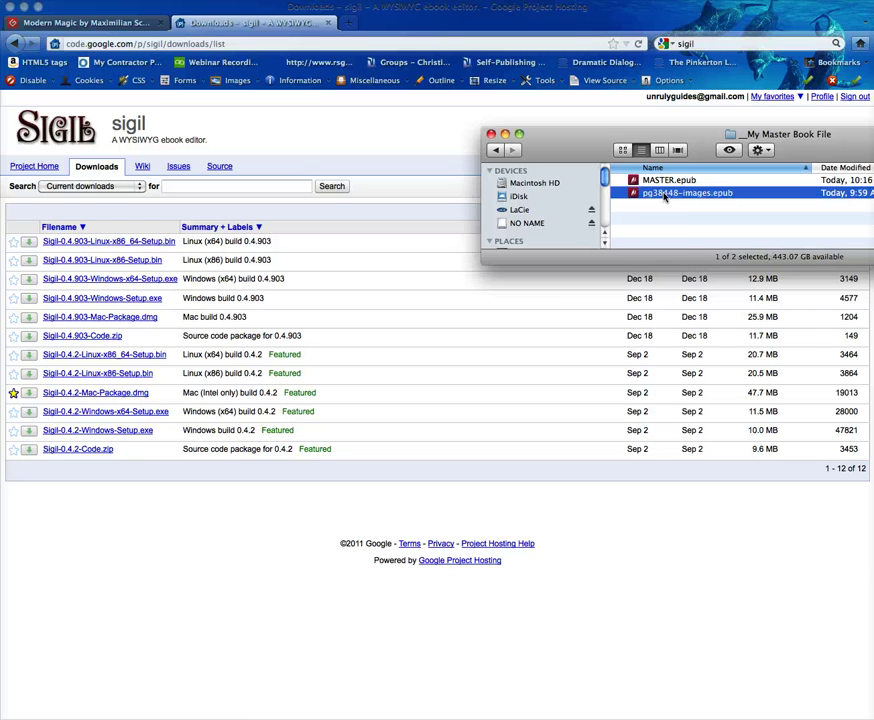
right_click(664, 196)
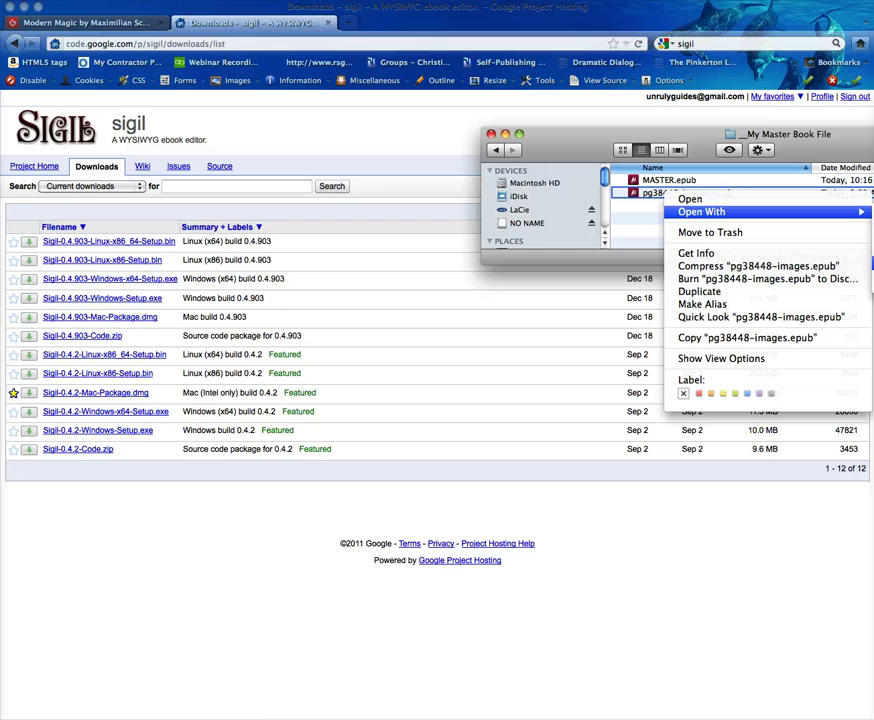
left_click(690, 199)
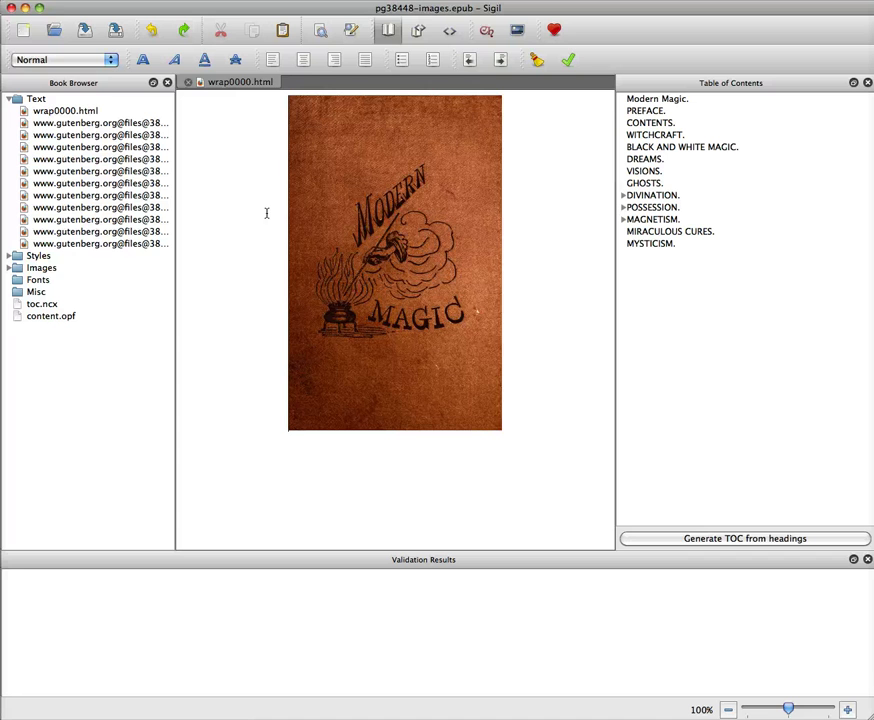
- Show wrap0000.html's HTML source with the code zoomed to about 203%
left_click(66, 111)
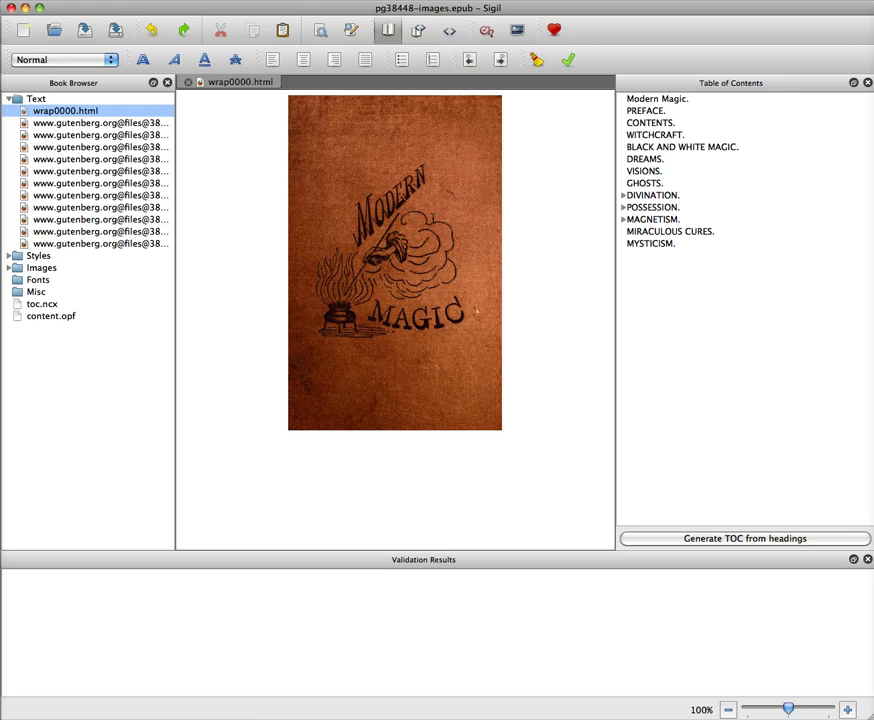
left_click(450, 33)
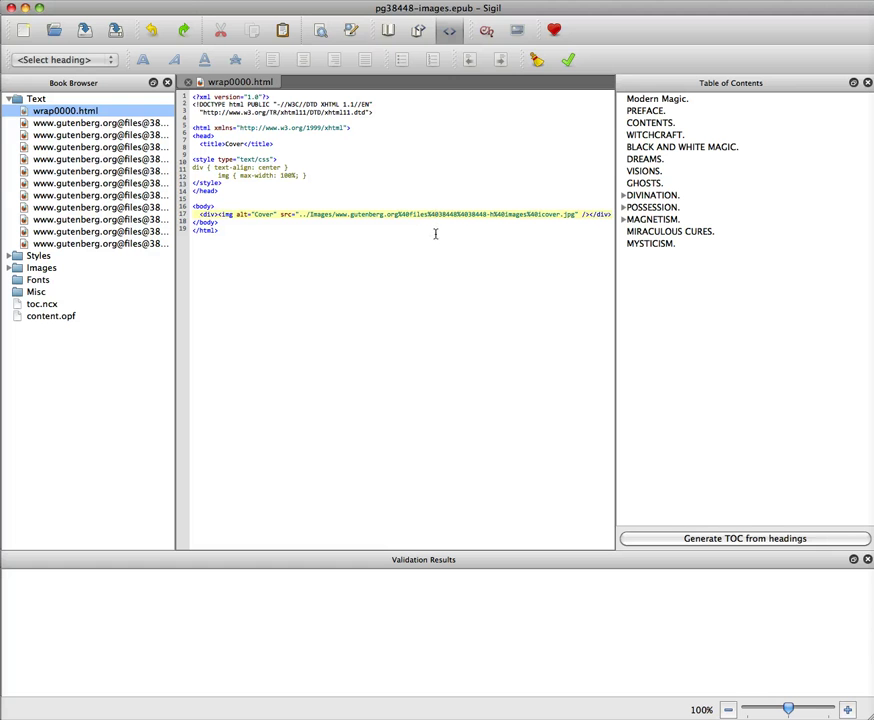
left_click(798, 709)
left_click(798, 709)
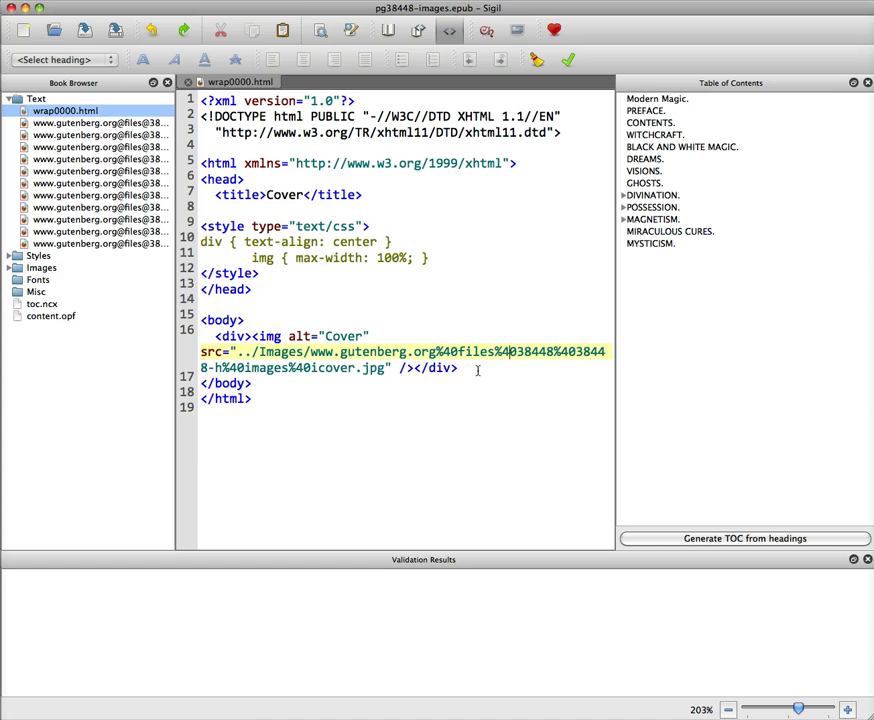
- Delete the Gutenberg prefix so the image source reads ../Images/cover.jpg
left_click(9, 268)
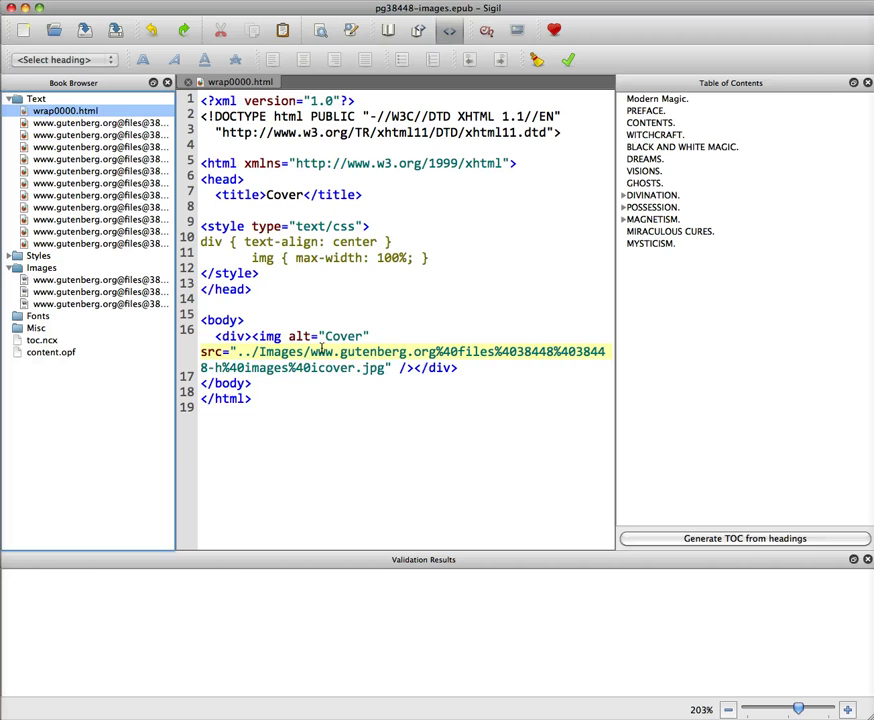
left_click_drag(311, 352, 318, 368)
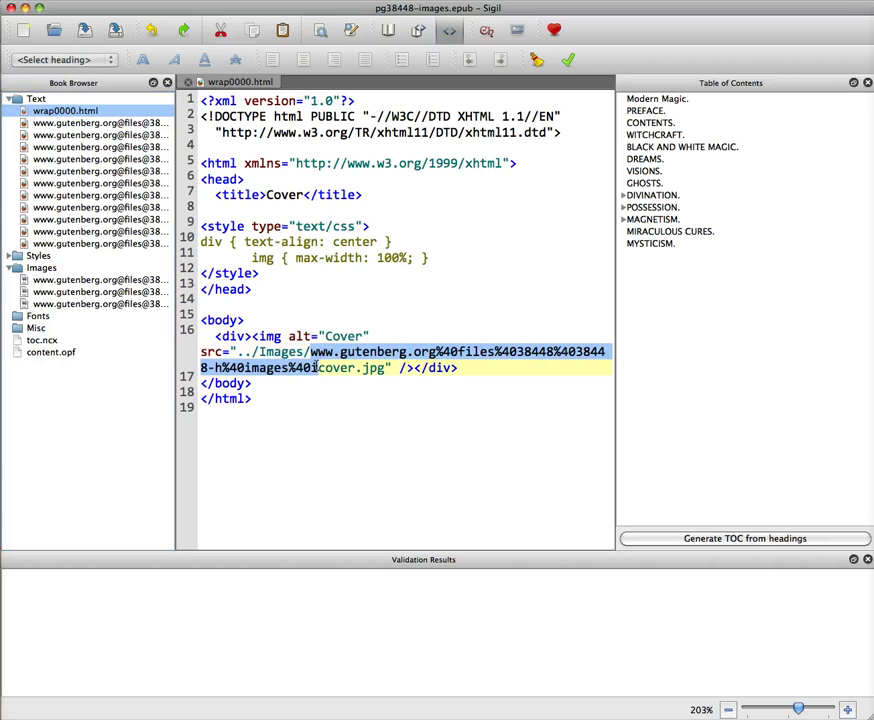
key("BackSpace")
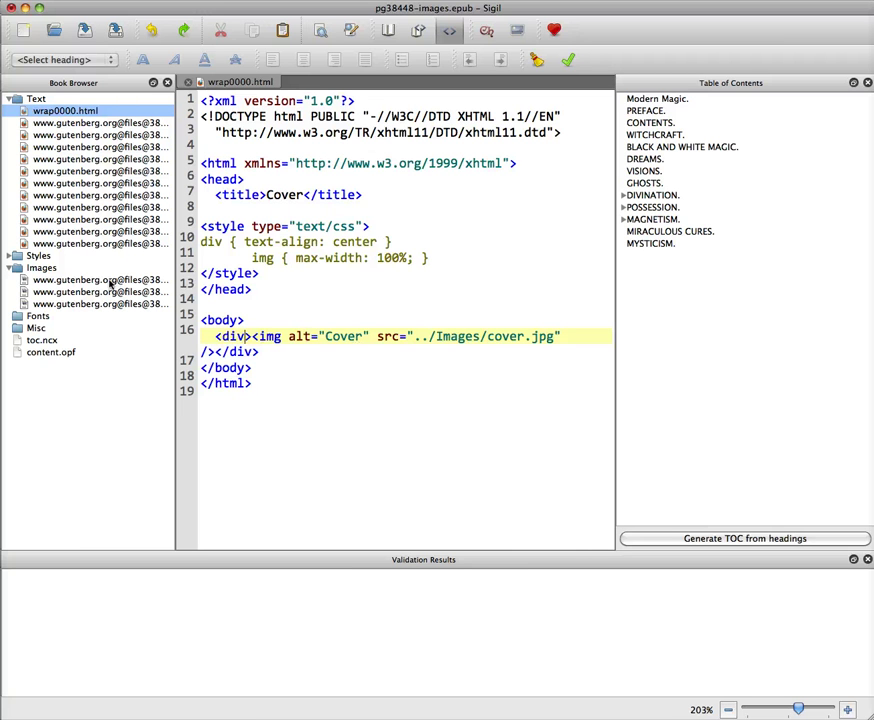
- Add class="center" to the div tag on line 16 wrapping the cover image
left_click(276, 330)
type("class=\"ce")
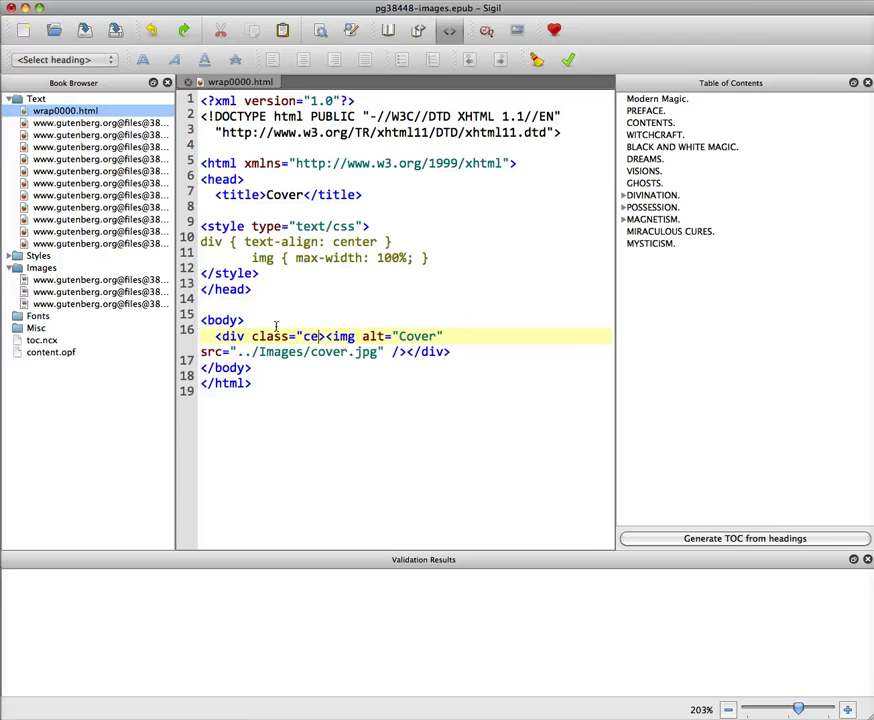
type("nter\">")
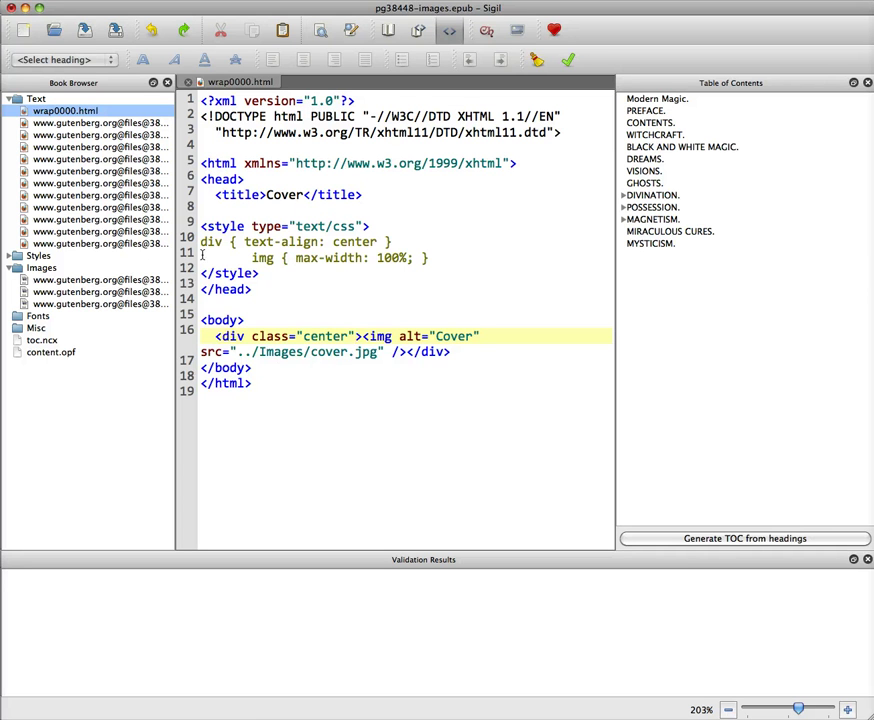
- Open the first and third Gutenberg chapters and view the opening verse stanza's source at 203%
double_click(60, 123)
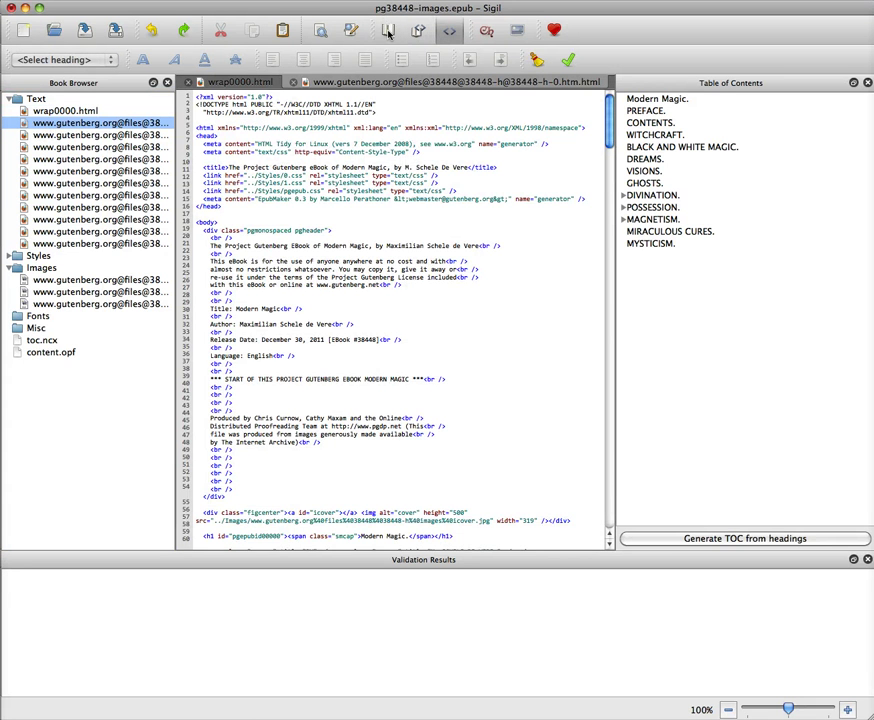
left_click(388, 32)
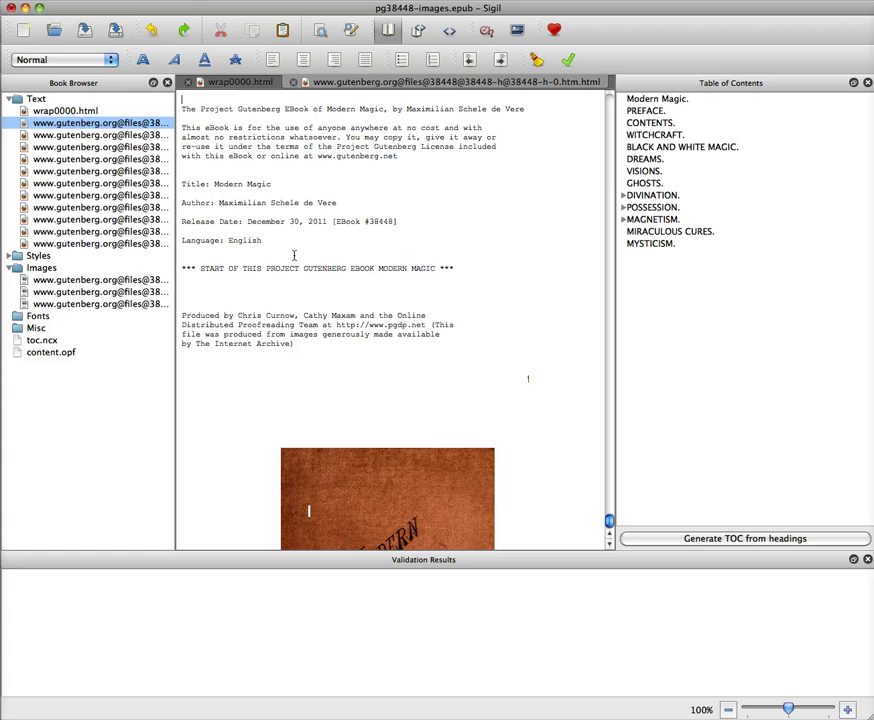
left_click(92, 147)
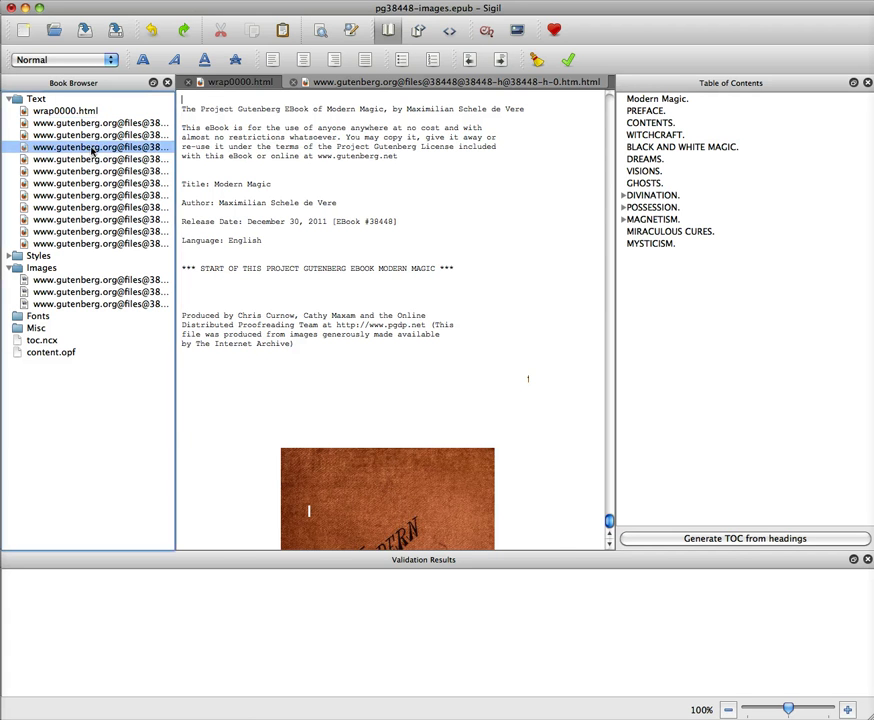
double_click(92, 147)
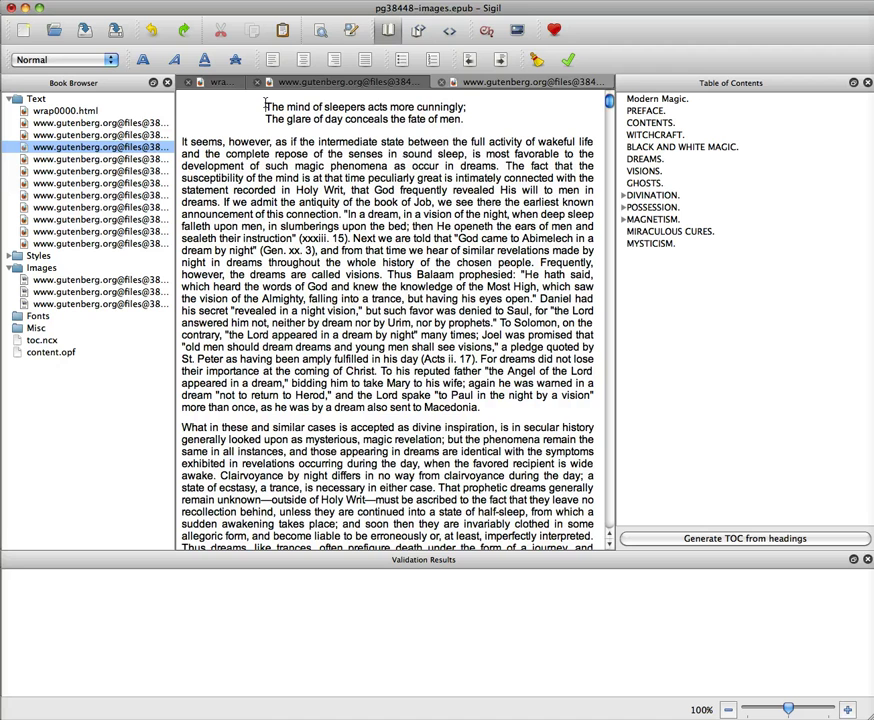
left_click_drag(265, 105, 486, 118)
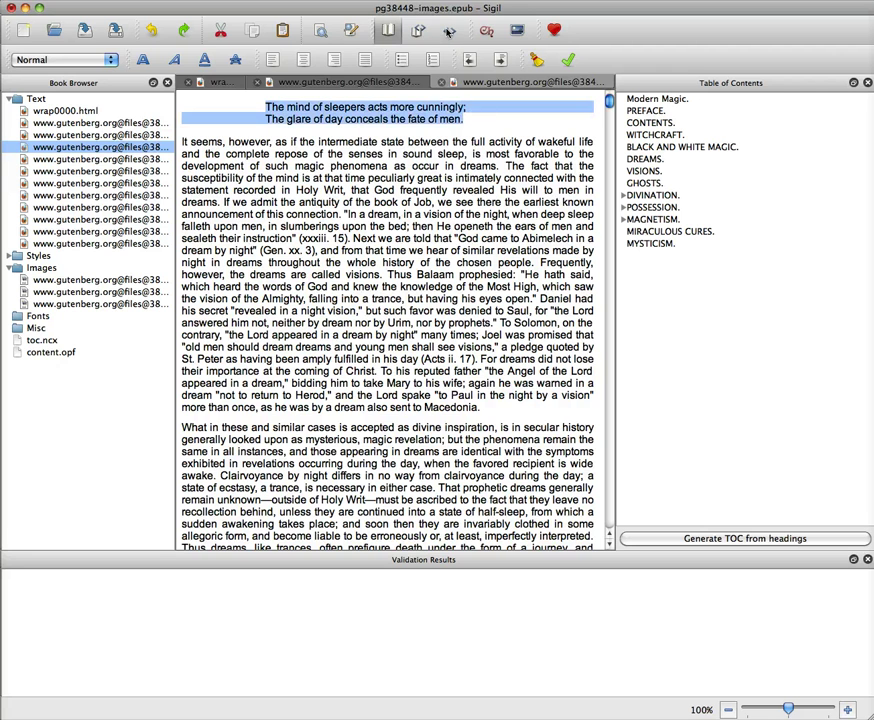
key("F4")
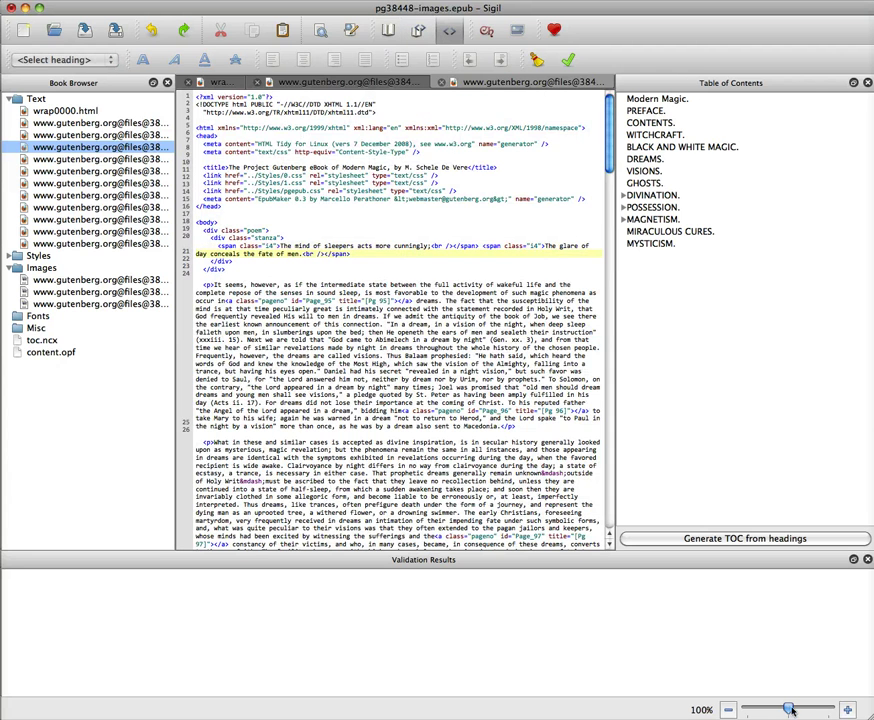
left_click_drag(796, 705, 798, 707)
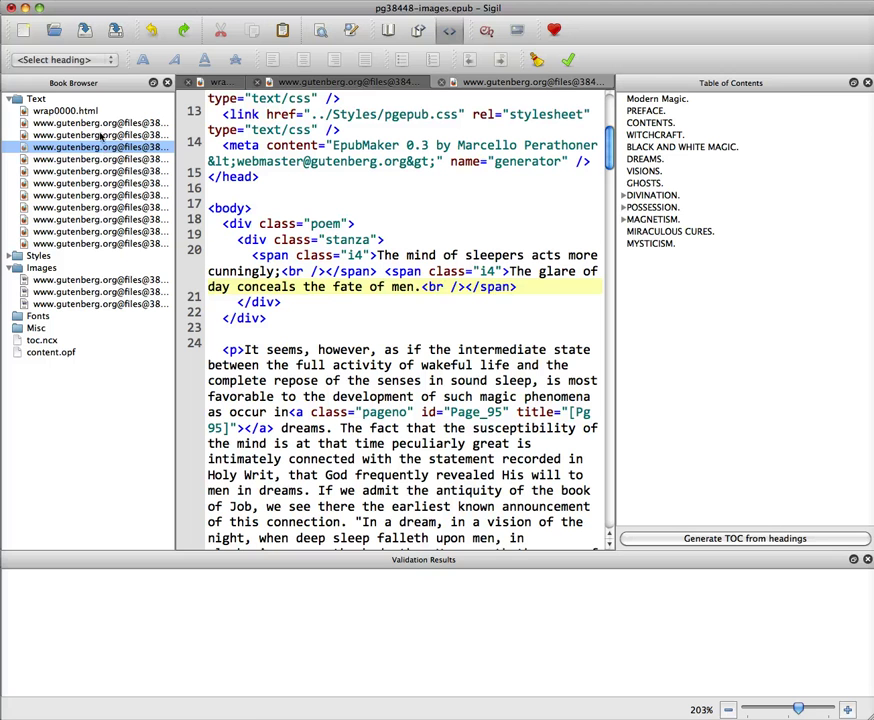
- Rename the wrap0000.html cover file to cover.html
double_click(63, 112)
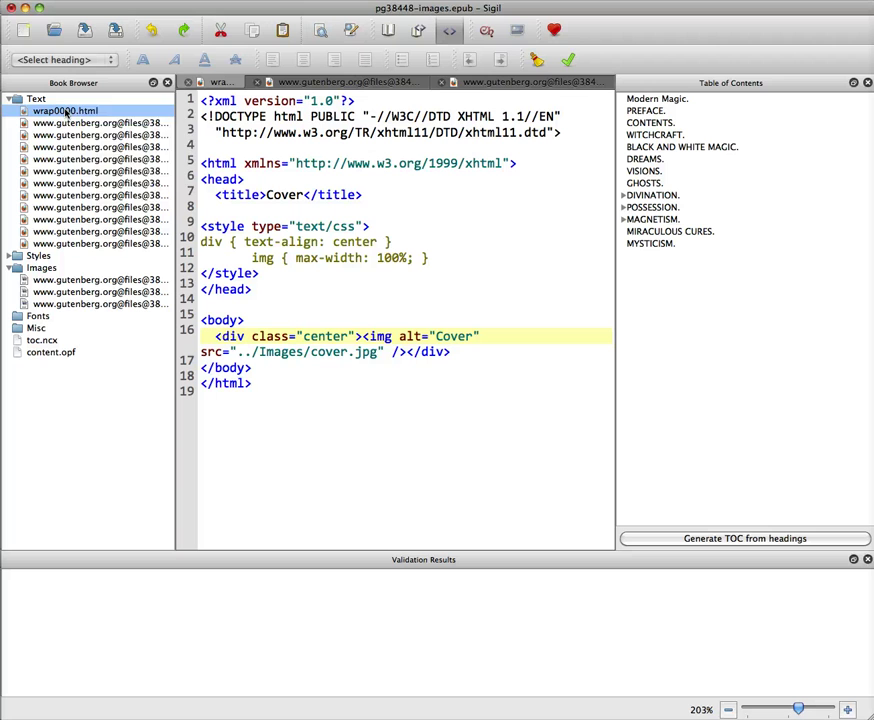
right_click(66, 114)
left_click(98, 162)
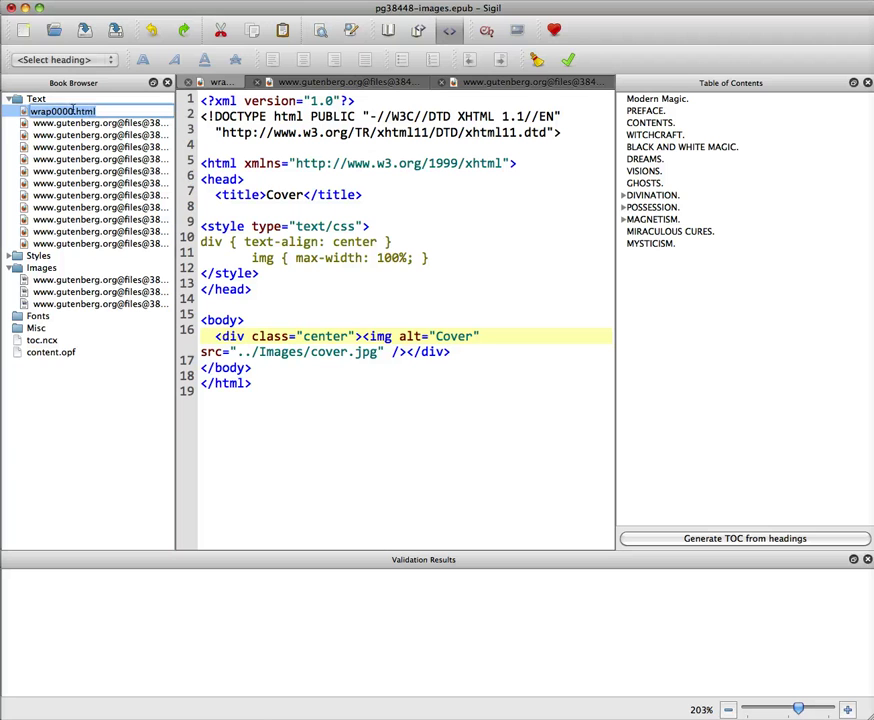
type("cover")
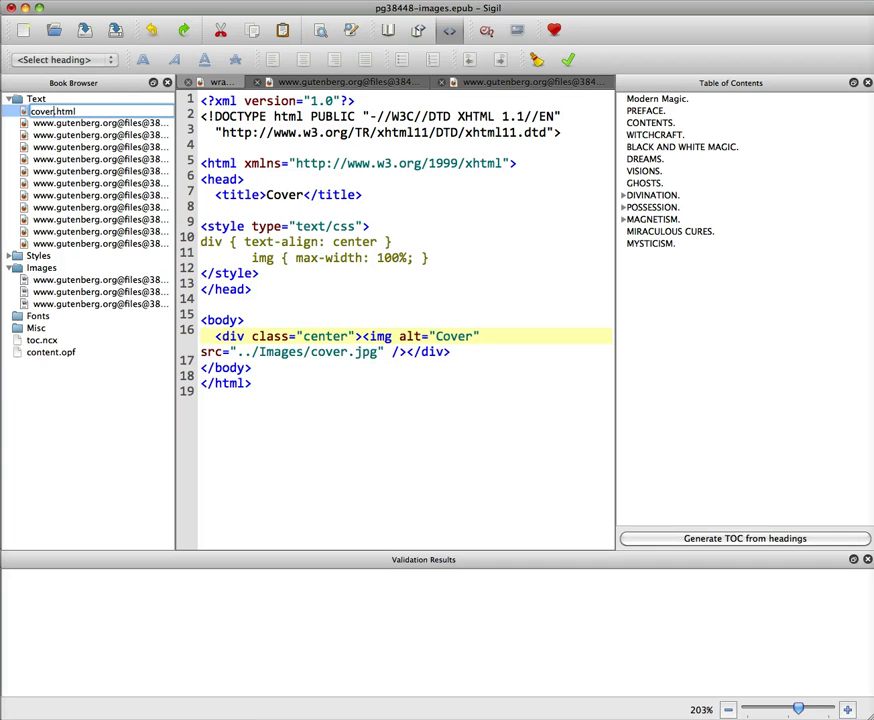
key("Return")
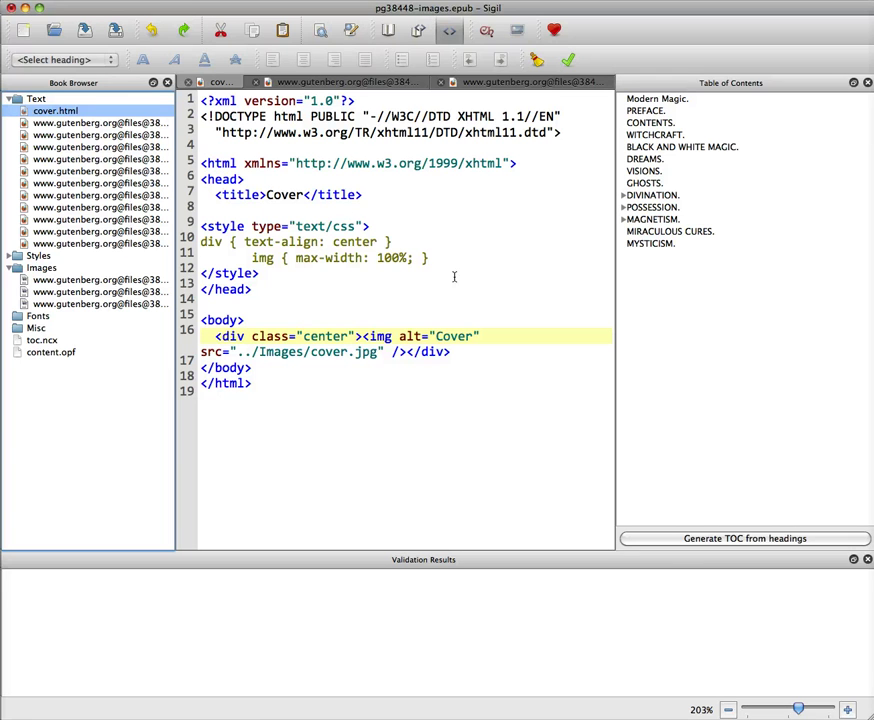